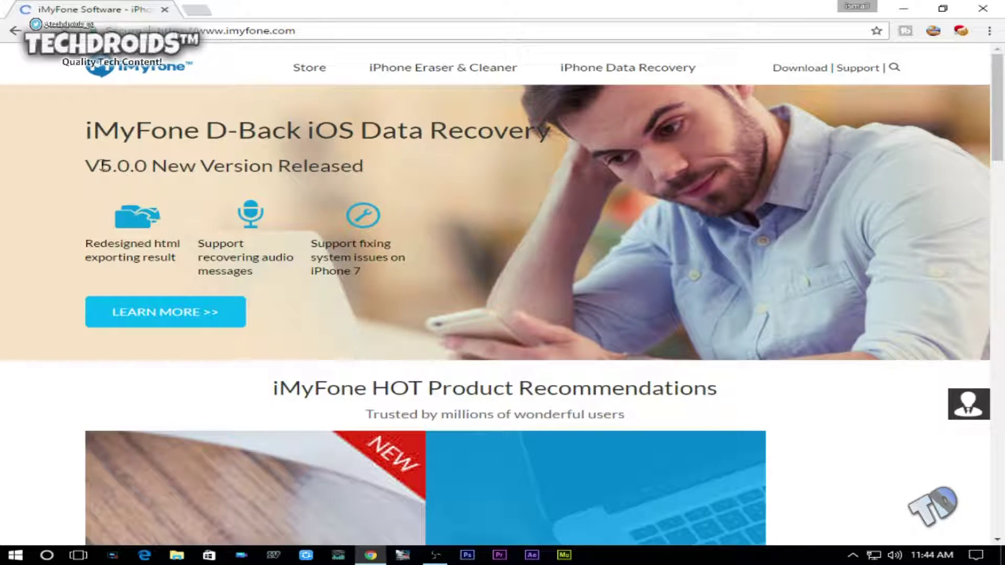
Step: Find the D-Back card on the iMyFone site and open its product page for the installer download
{"action": "scroll", "coordinate": [209, 253], "scroll_direction": "down", "scroll_amount": 6}
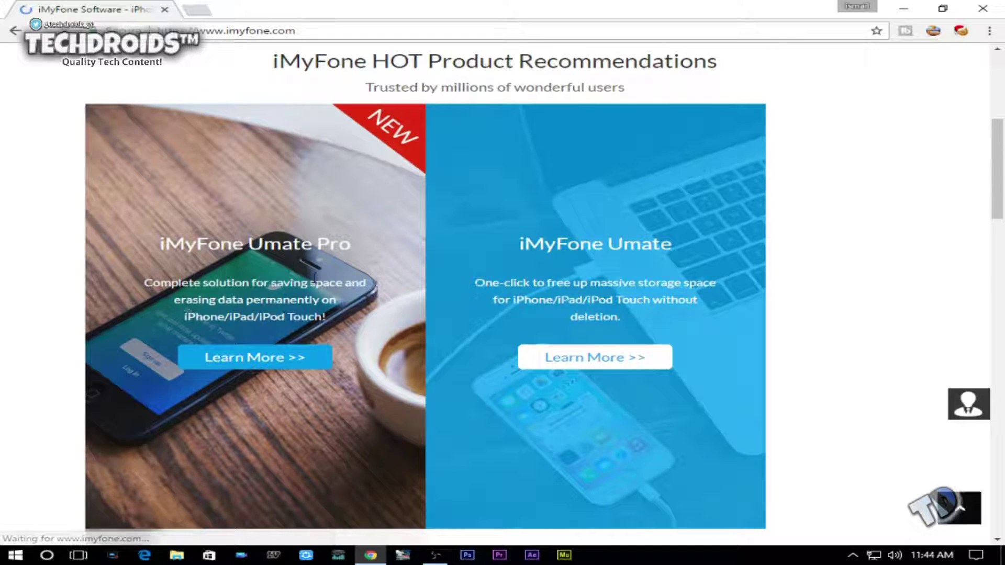
{"action": "scroll", "coordinate": [368, 292], "scroll_direction": "down", "scroll_amount": 4}
{"action": "scroll", "coordinate": [368, 292], "scroll_direction": "down", "scroll_amount": 4}
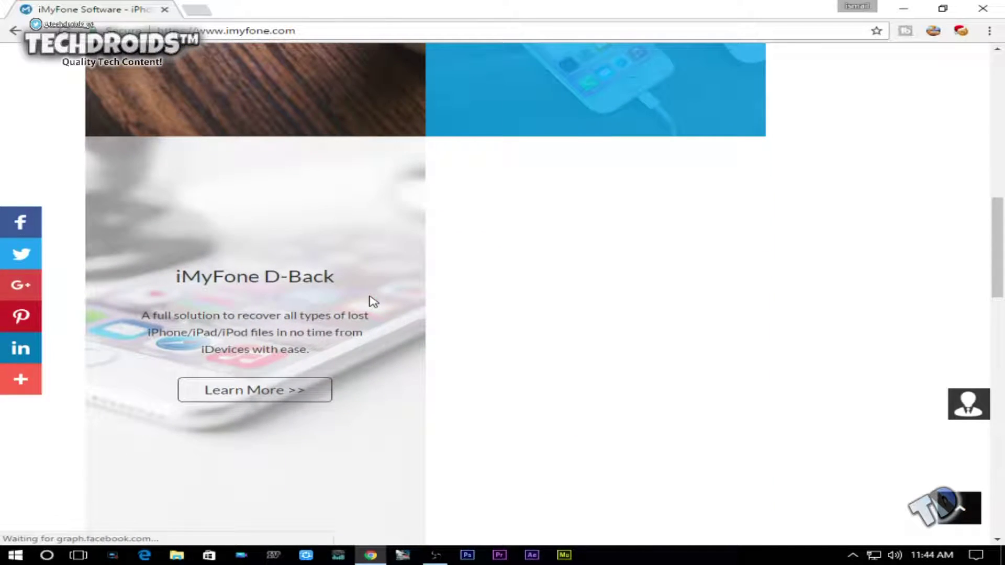
{"action": "left_click", "coordinate": [288, 391]}
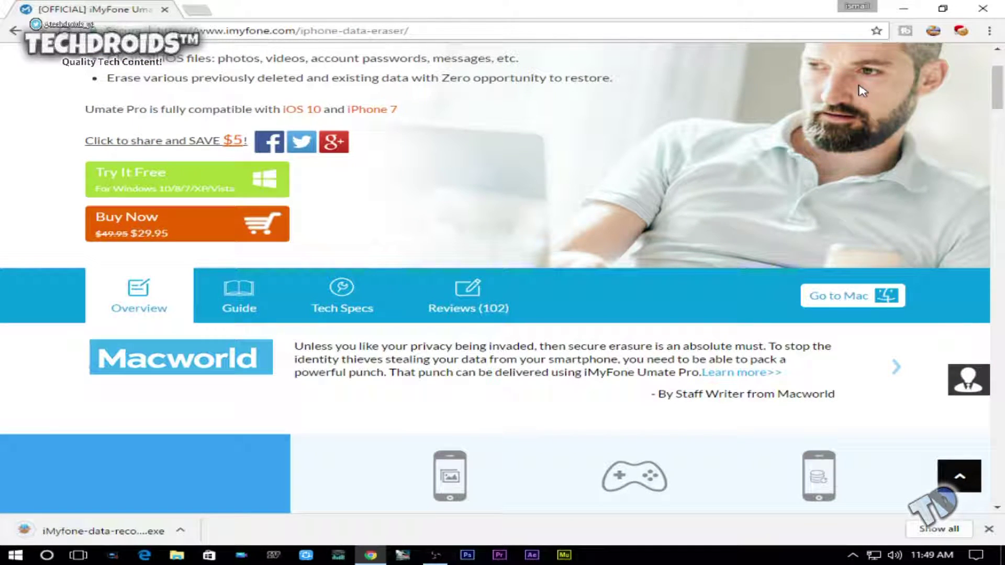
Step: Run the D-Back setup exe, accept the licence, keep the default location and icons, install and launch
{"action": "mouse_move", "coordinate": [434, 558]}
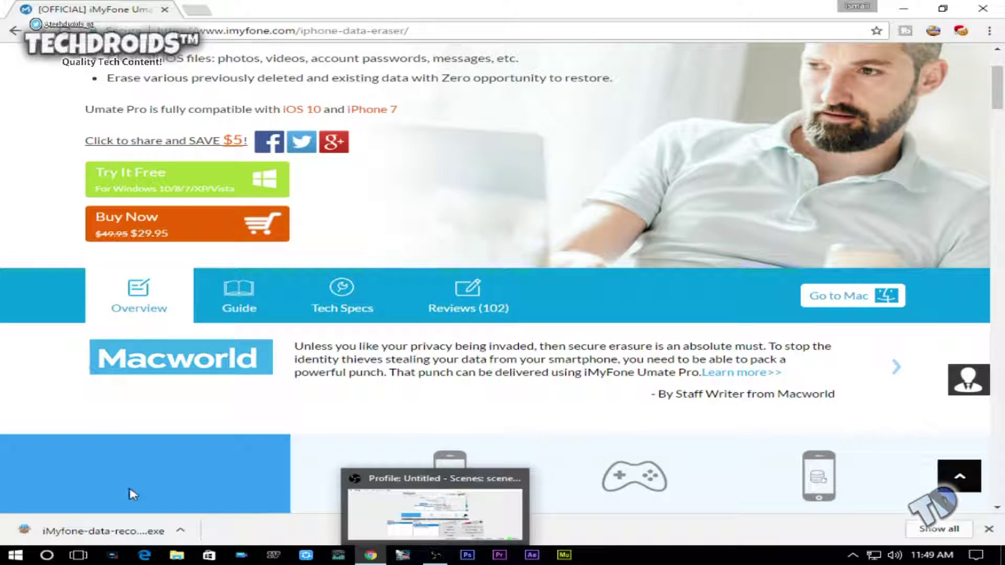
{"action": "left_click", "coordinate": [129, 541]}
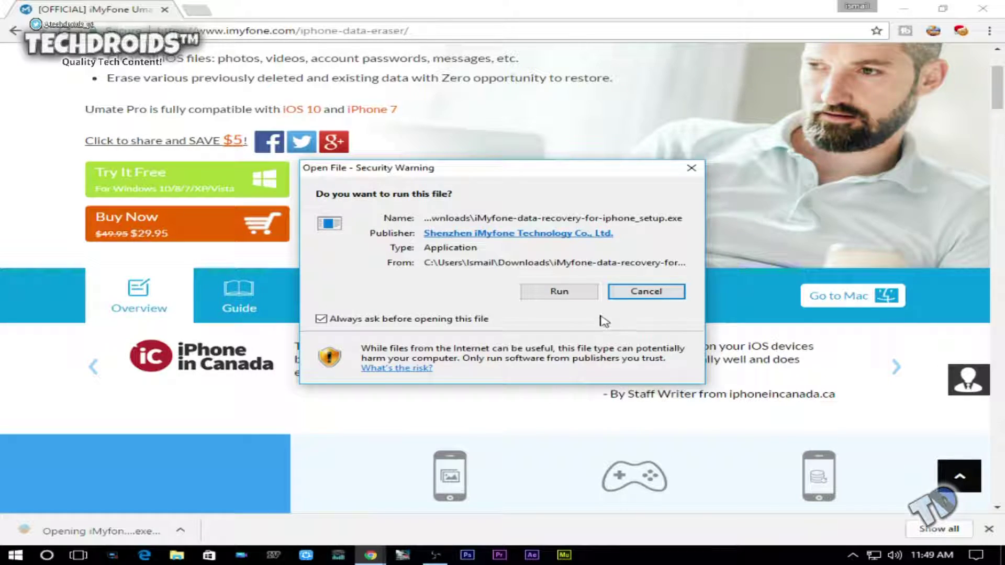
{"action": "left_click", "coordinate": [577, 294]}
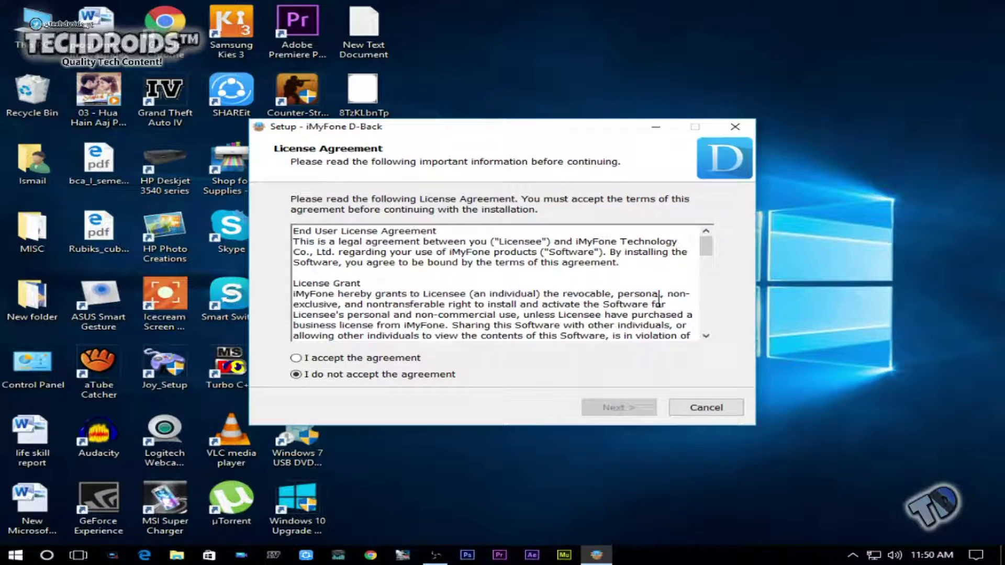
{"action": "left_click", "coordinate": [300, 357]}
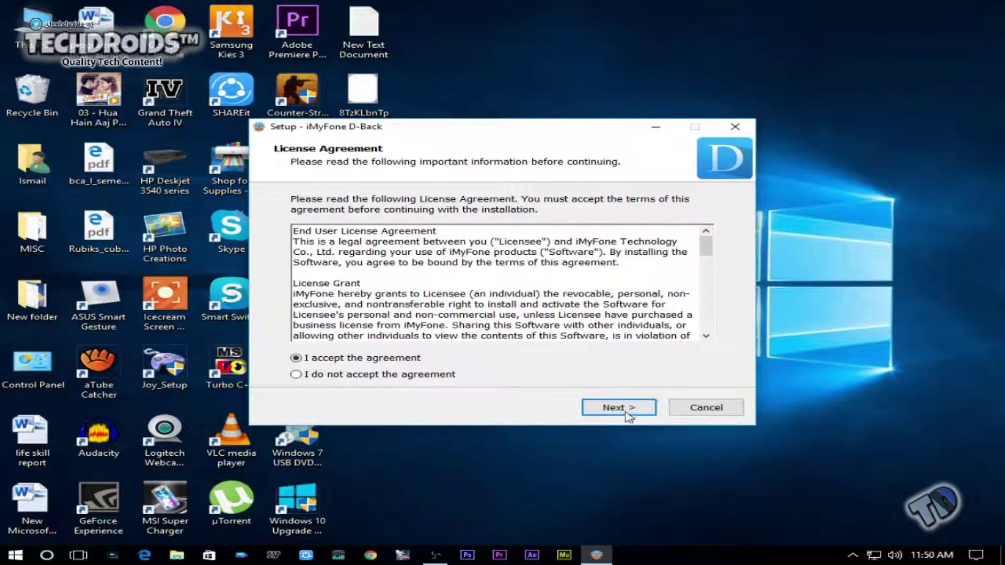
{"action": "left_click", "coordinate": [632, 409]}
{"action": "left_click", "coordinate": [632, 409]}
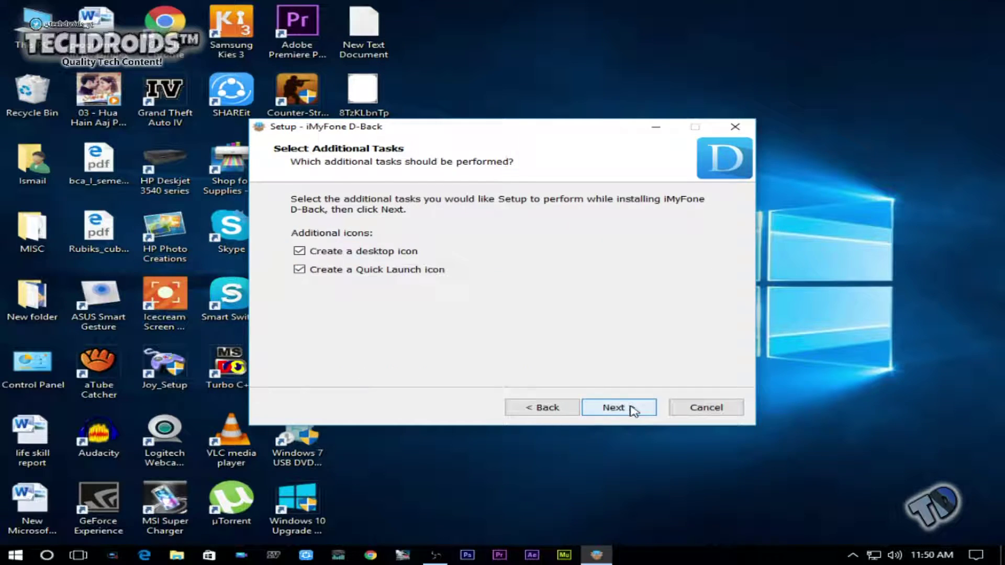
{"action": "left_click", "coordinate": [632, 410]}
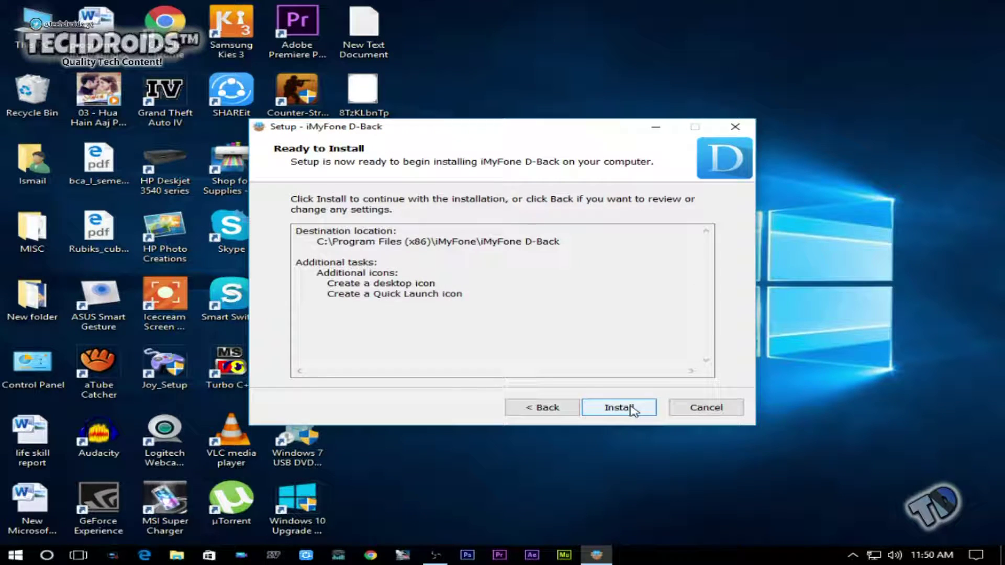
{"action": "left_click", "coordinate": [618, 408]}
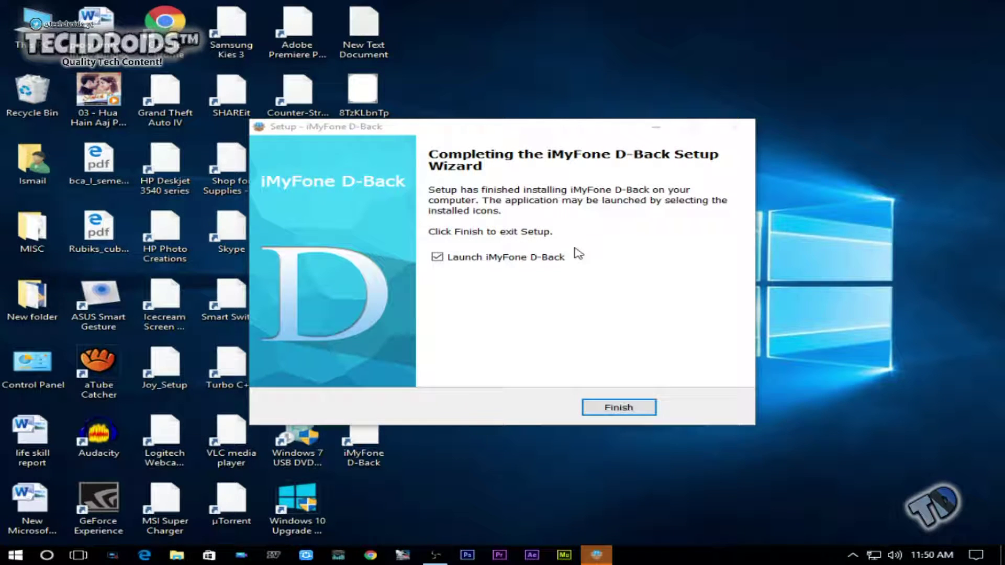
{"action": "left_click", "coordinate": [601, 408]}
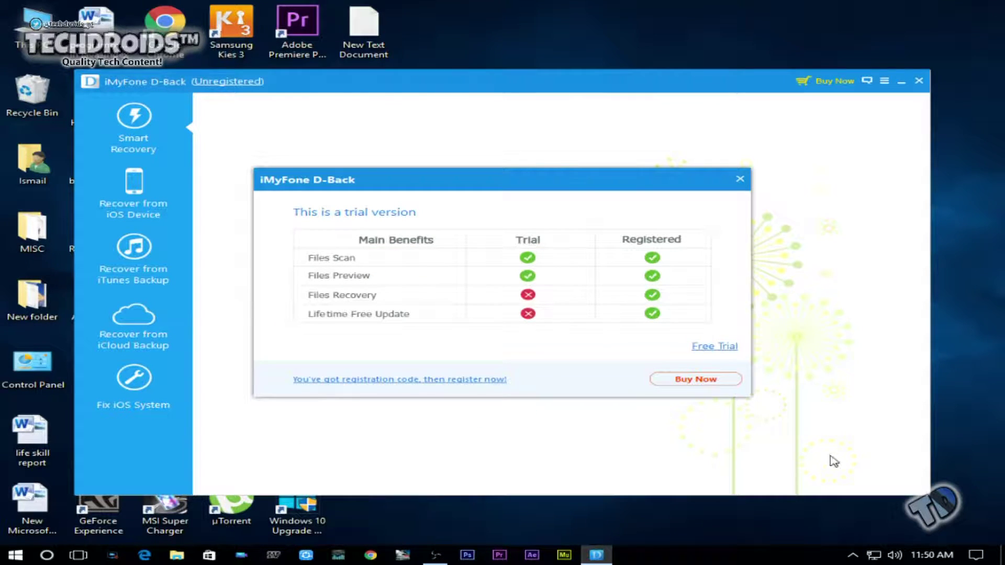
Step: Open the registration form and copy the registration code from the Gmail message
{"action": "left_click", "coordinate": [447, 380]}
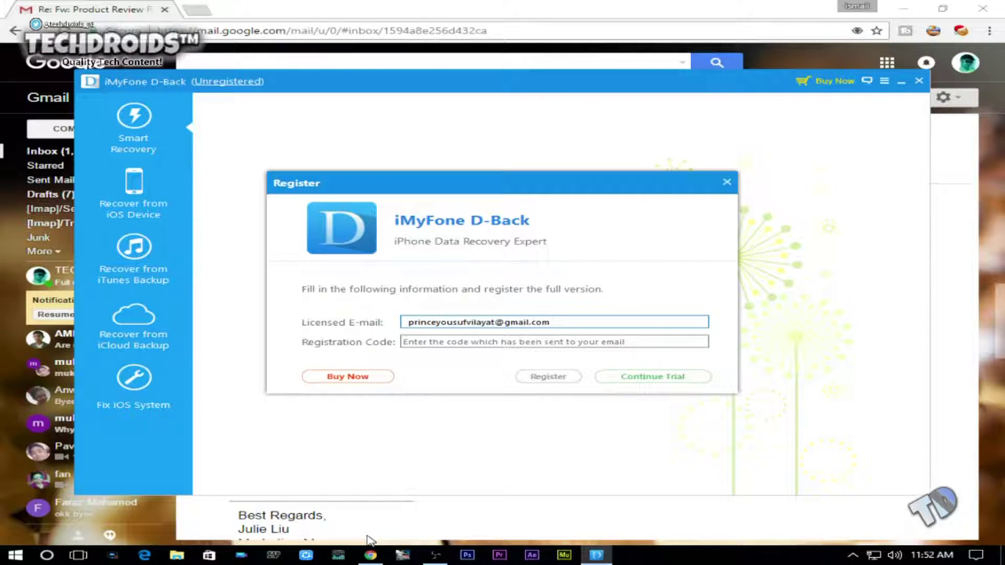
{"action": "left_click", "coordinate": [371, 555]}
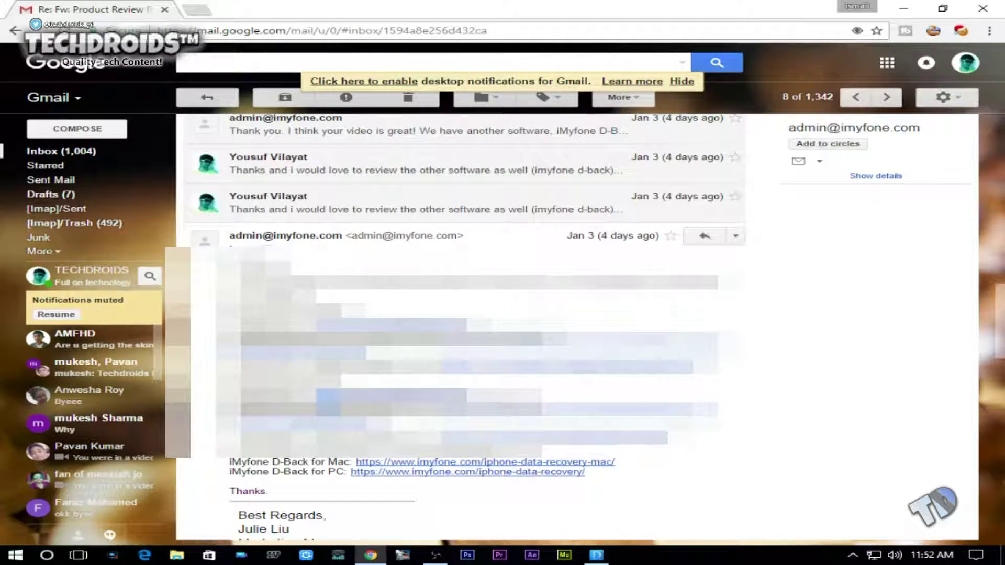
{"action": "left_click_drag", "start_coordinate": [466, 403], "coordinate": [542, 403]}
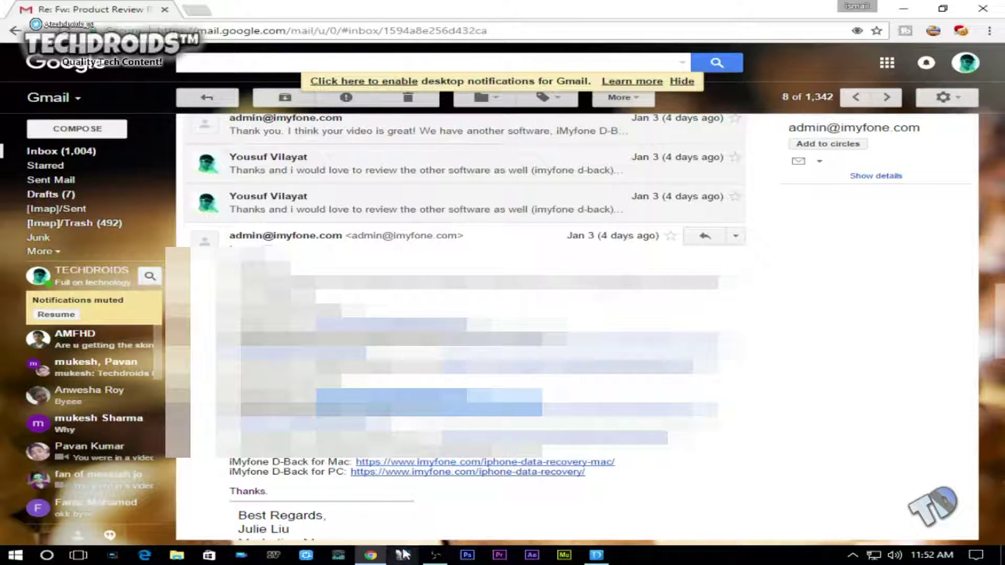
{"action": "left_click", "coordinate": [435, 555]}
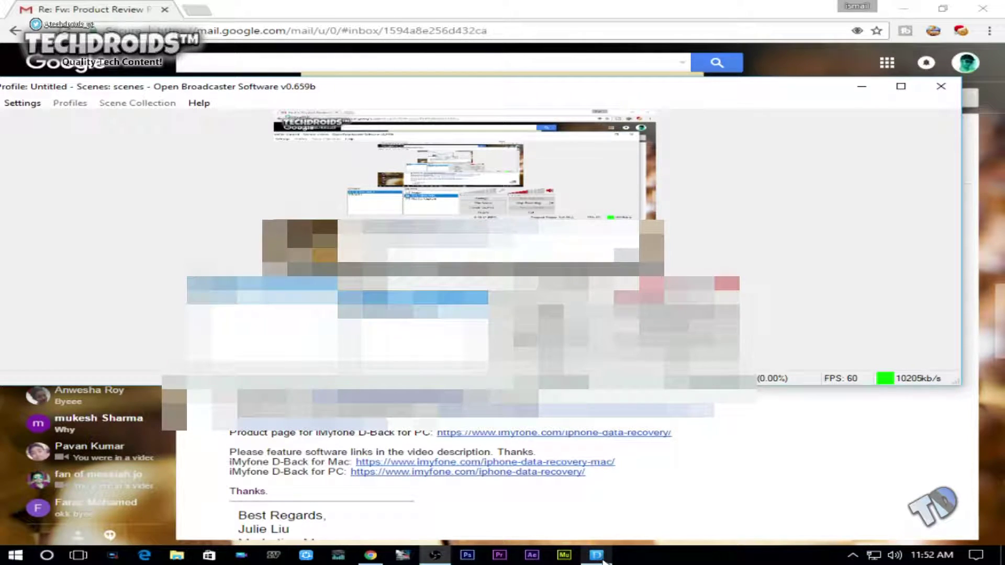
Step: Paste the code into the Registration Code field, submit, and dismiss the success message
{"action": "left_click", "coordinate": [596, 555]}
{"action": "left_click", "coordinate": [455, 342]}
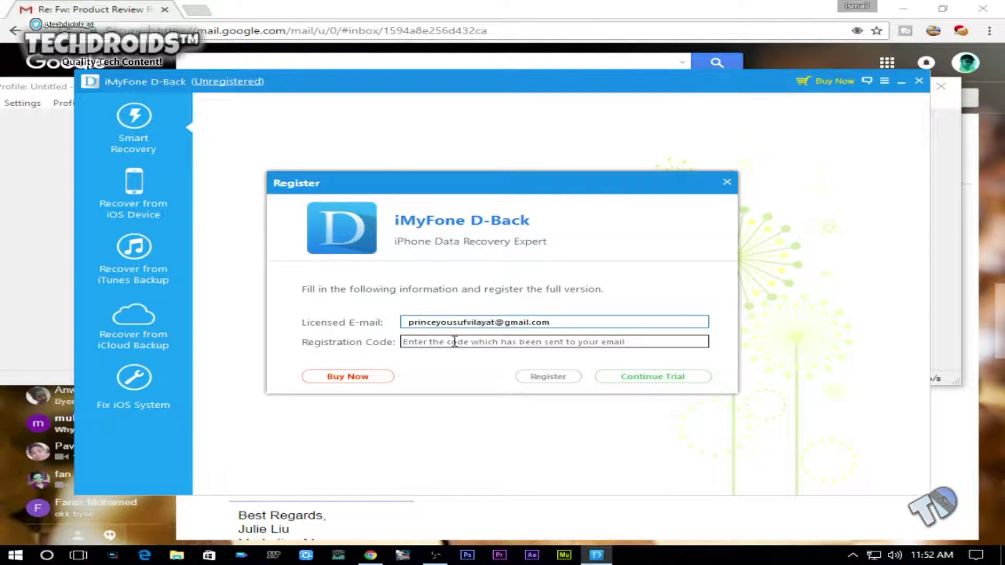
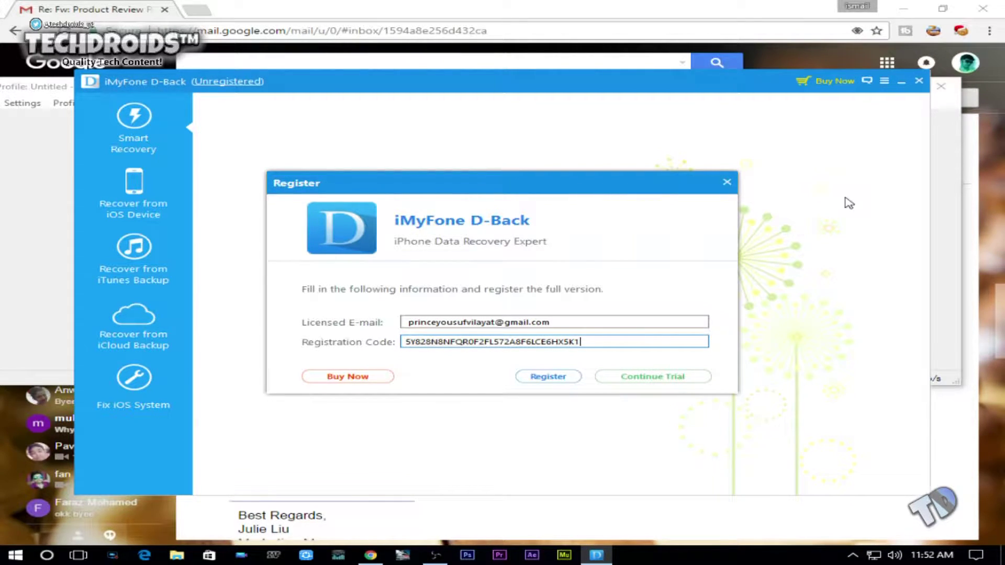
{"action": "left_click", "coordinate": [540, 376]}
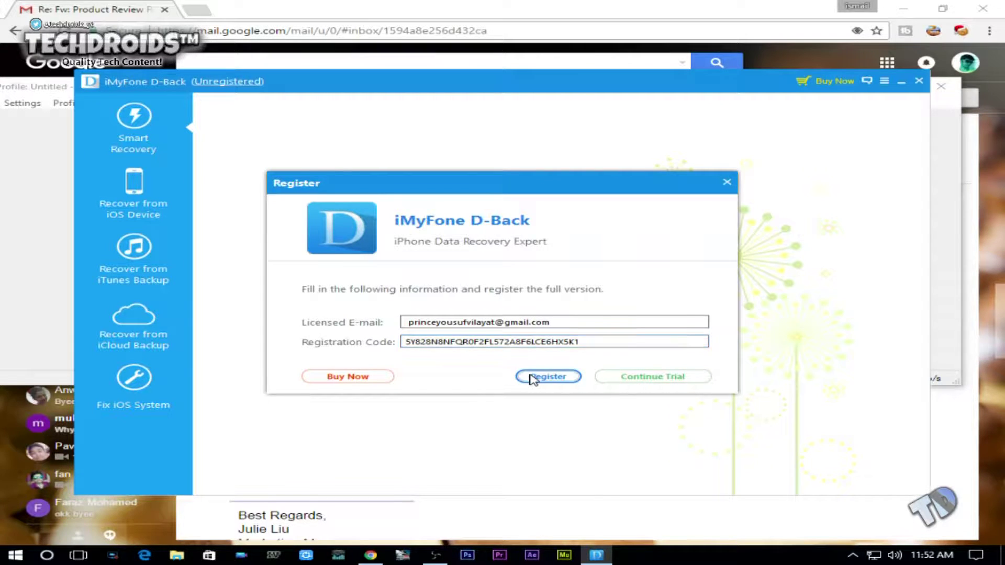
{"action": "left_click", "coordinate": [631, 328]}
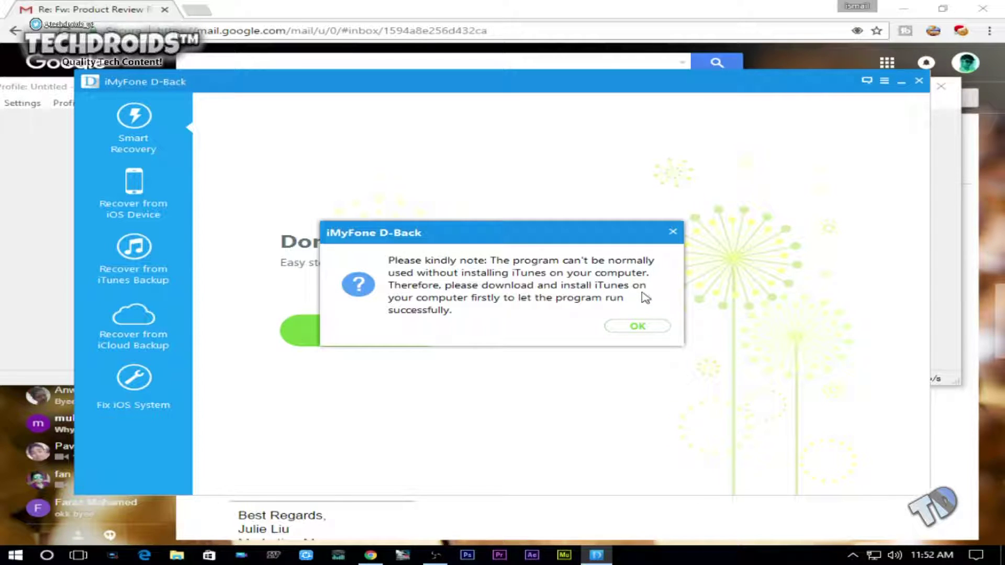
Step: Dismiss the iTunes notice, preview the iOS Device, iTunes Backup and iCloud Backup modes, then start Smart Recovery
{"action": "left_click", "coordinate": [632, 326]}
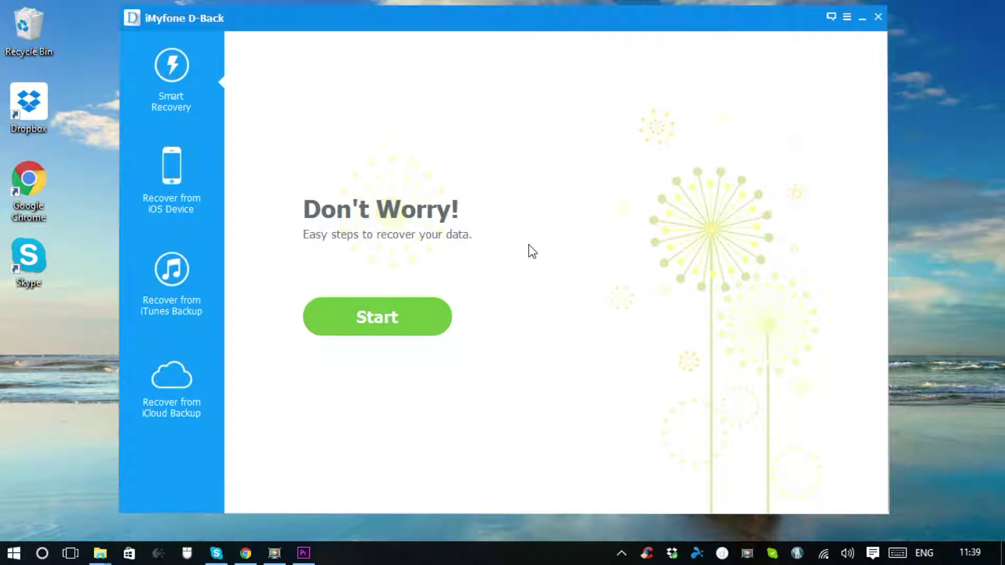
{"action": "left_click", "coordinate": [178, 175]}
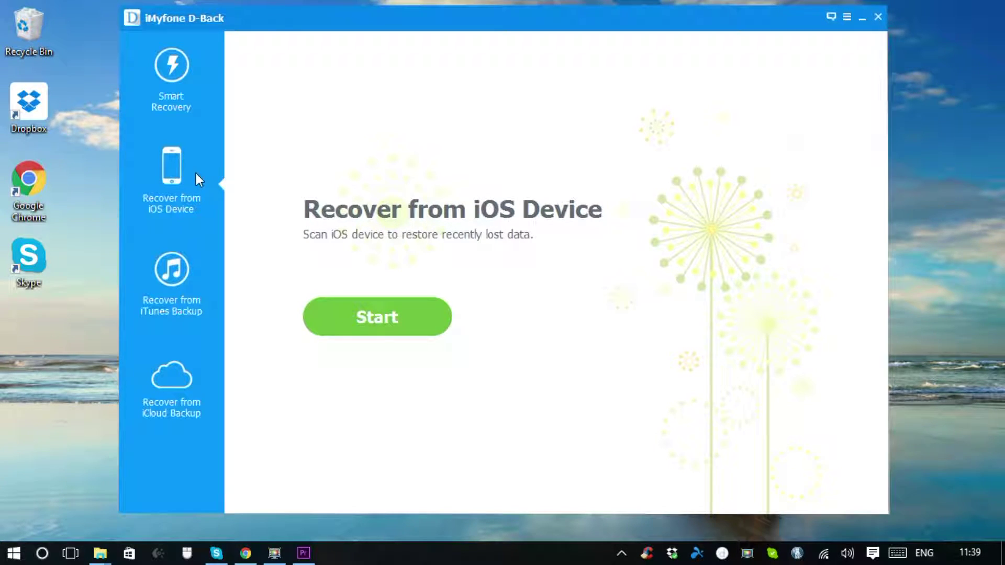
{"action": "left_click", "coordinate": [197, 288]}
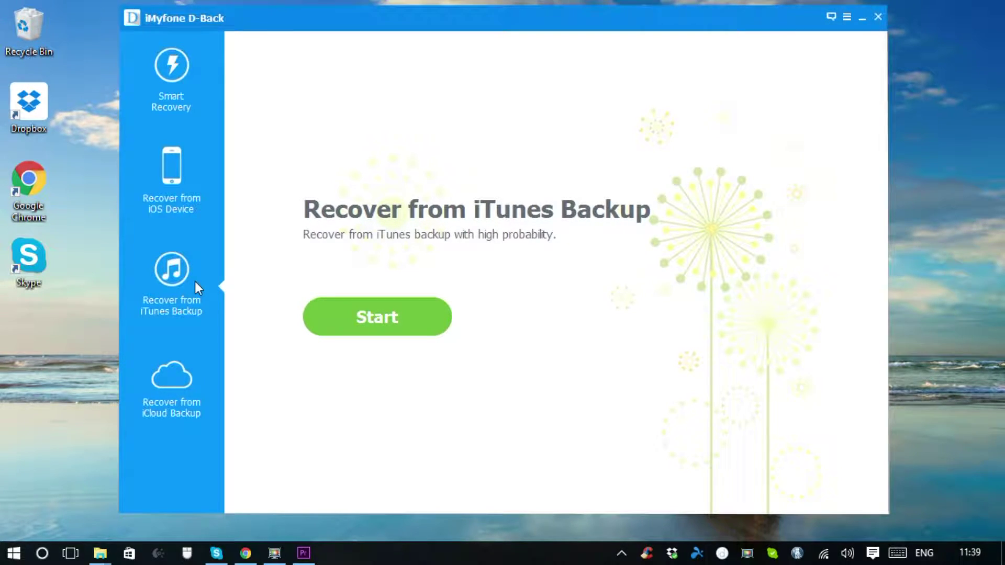
{"action": "left_click", "coordinate": [180, 385]}
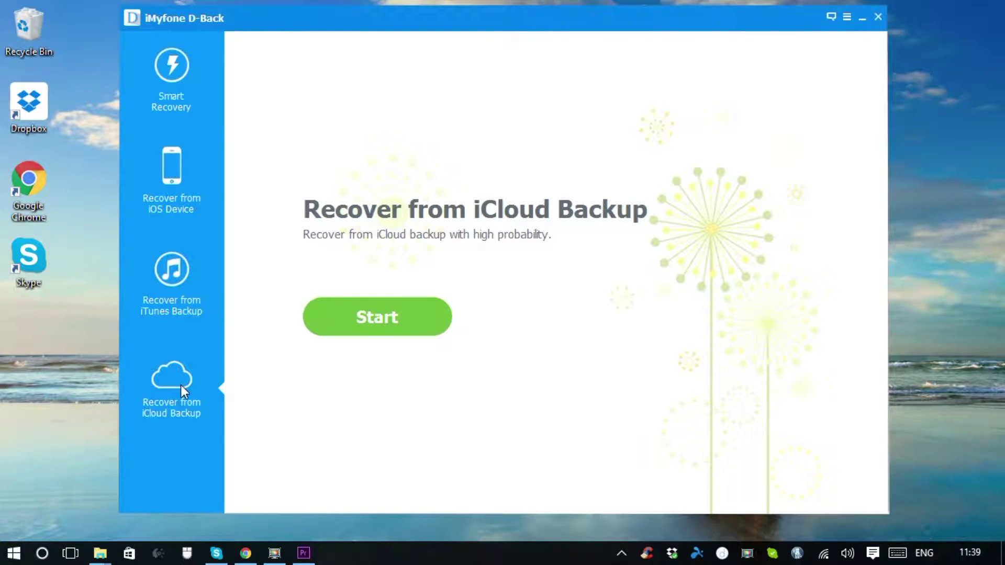
{"action": "left_click", "coordinate": [171, 54]}
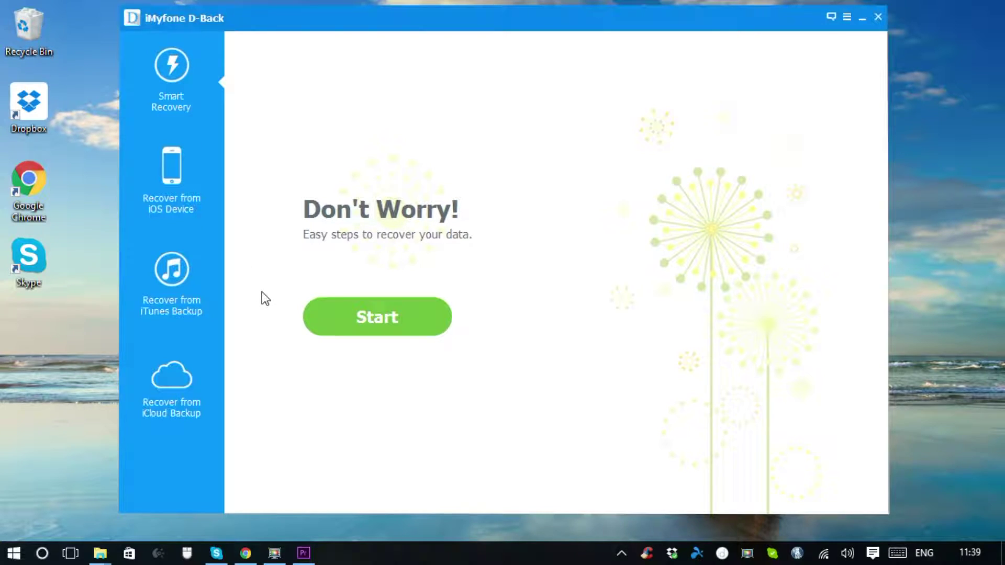
{"action": "left_click", "coordinate": [345, 312]}
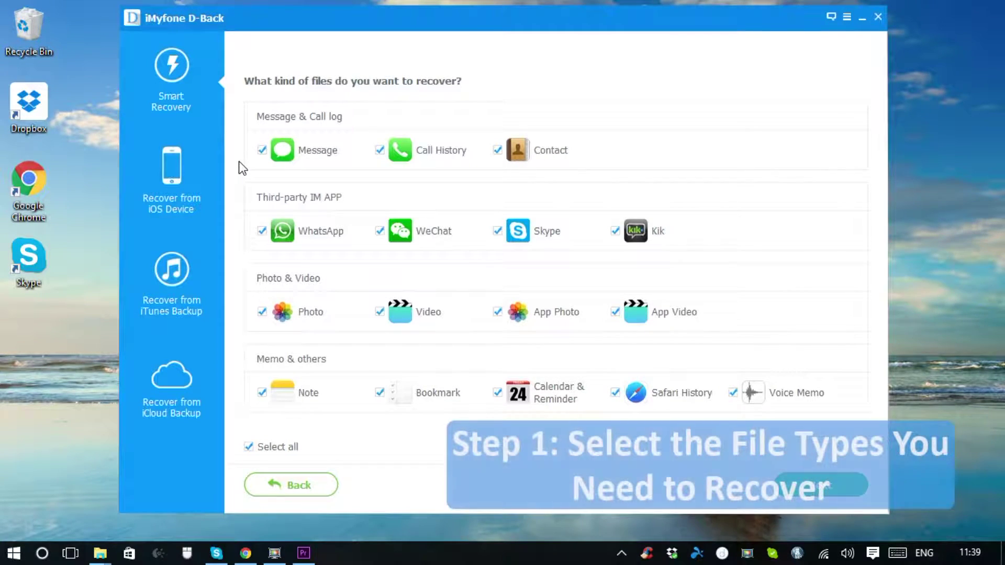
Step: Toggle Message, Call History and WeChat, then re-tick Select all and move to the next step
{"action": "left_click", "coordinate": [249, 447]}
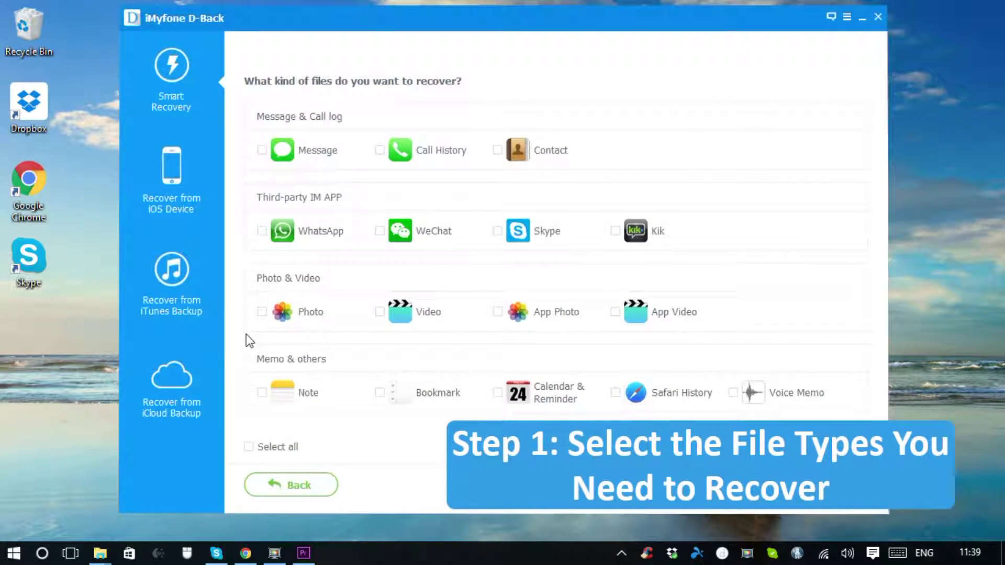
{"action": "left_click", "coordinate": [262, 151]}
{"action": "left_click", "coordinate": [380, 151]}
{"action": "left_click", "coordinate": [380, 231]}
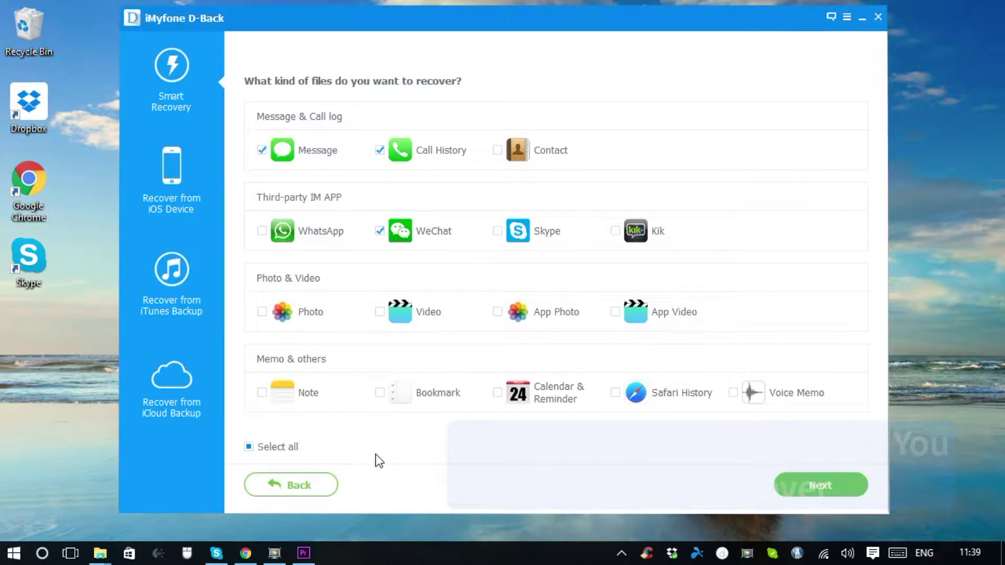
{"action": "left_click", "coordinate": [249, 447]}
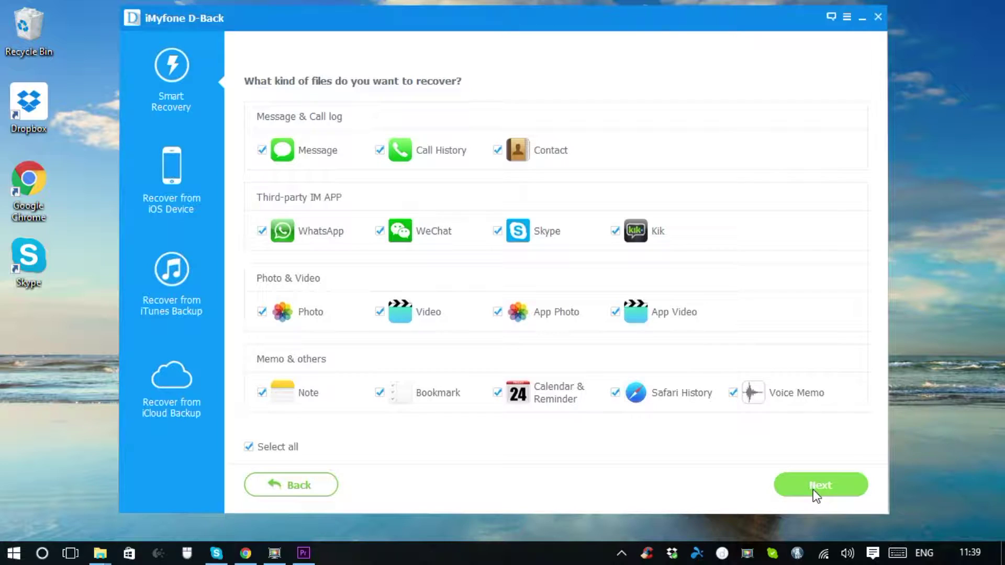
{"action": "left_click", "coordinate": [813, 489]}
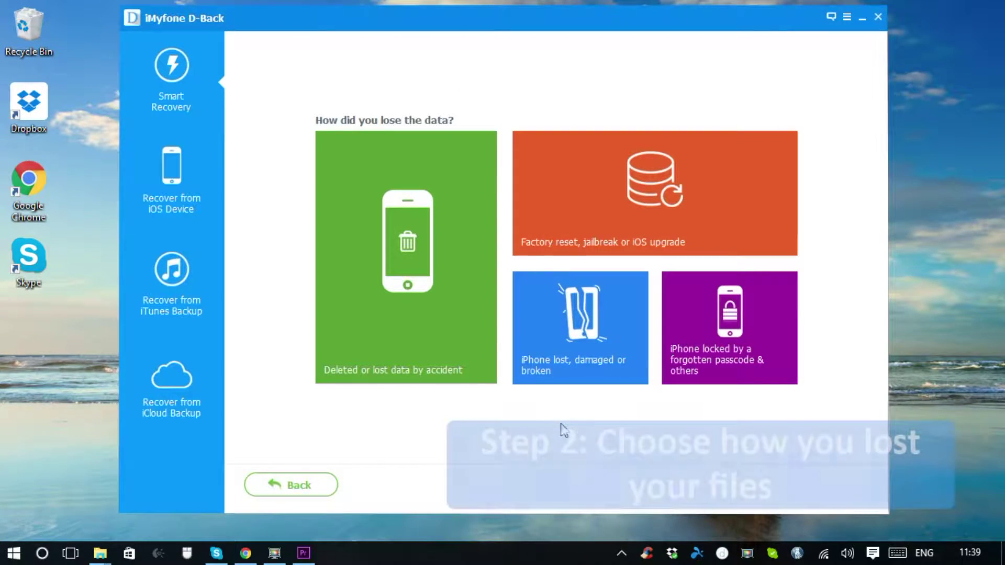
Step: Choose 'Deleted or lost data by accident' and scan the connected iPhone 6
{"action": "left_click", "coordinate": [434, 316]}
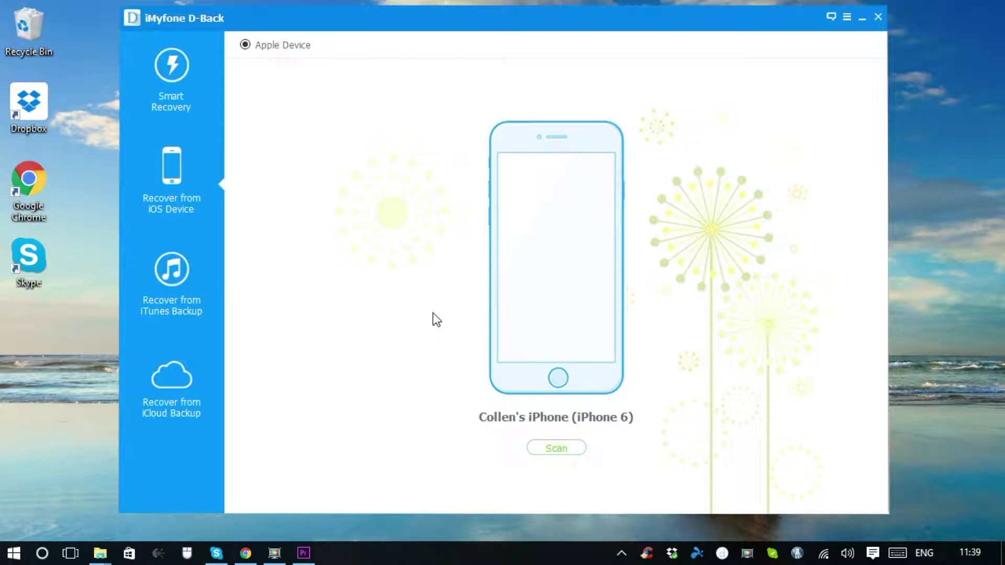
{"action": "left_click", "coordinate": [549, 446]}
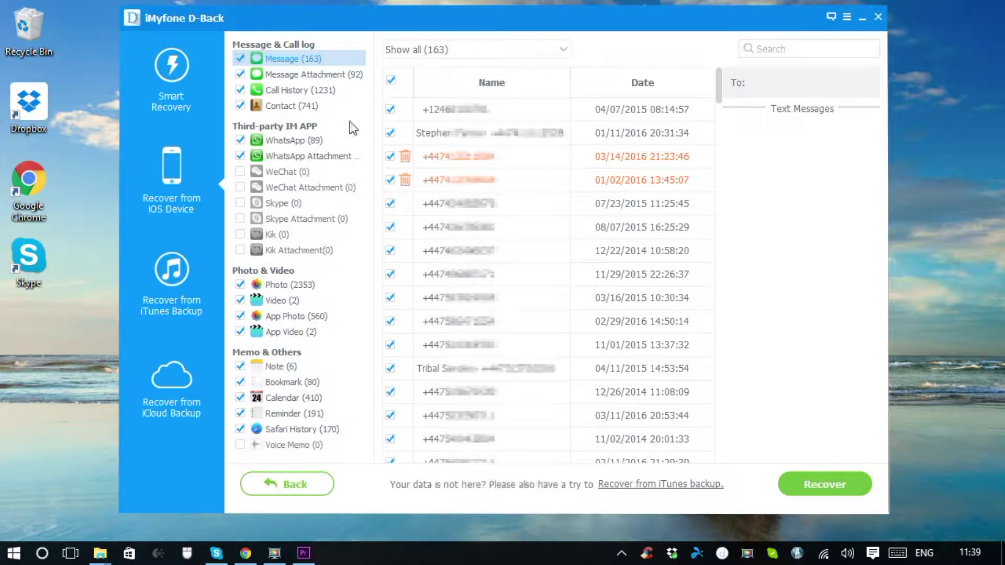
Step: Browse the scan results for message attachments, call history, contacts, WhatsApp chats and attachments, and photos
{"action": "left_click", "coordinate": [317, 67]}
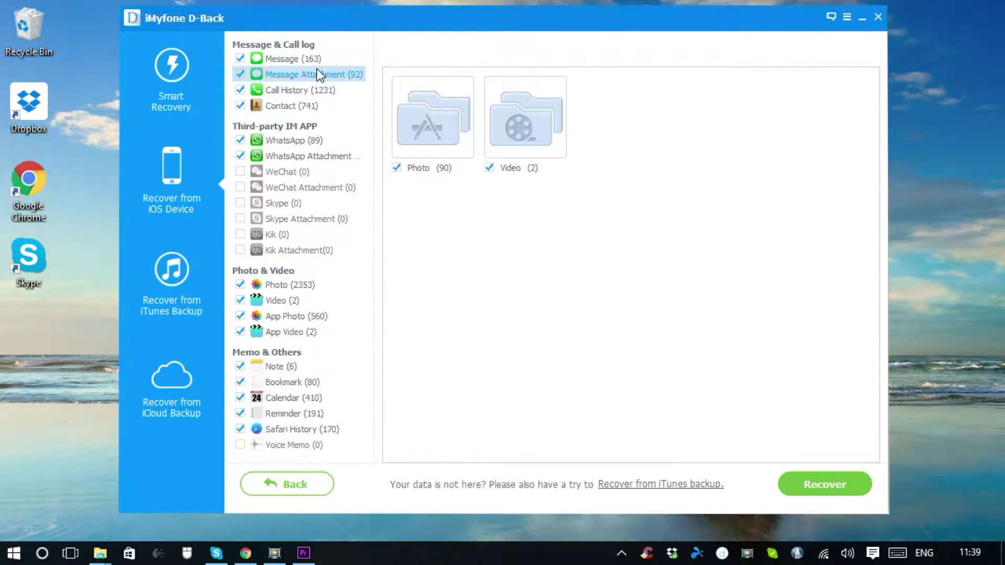
{"action": "left_click", "coordinate": [316, 86]}
{"action": "left_click", "coordinate": [315, 103]}
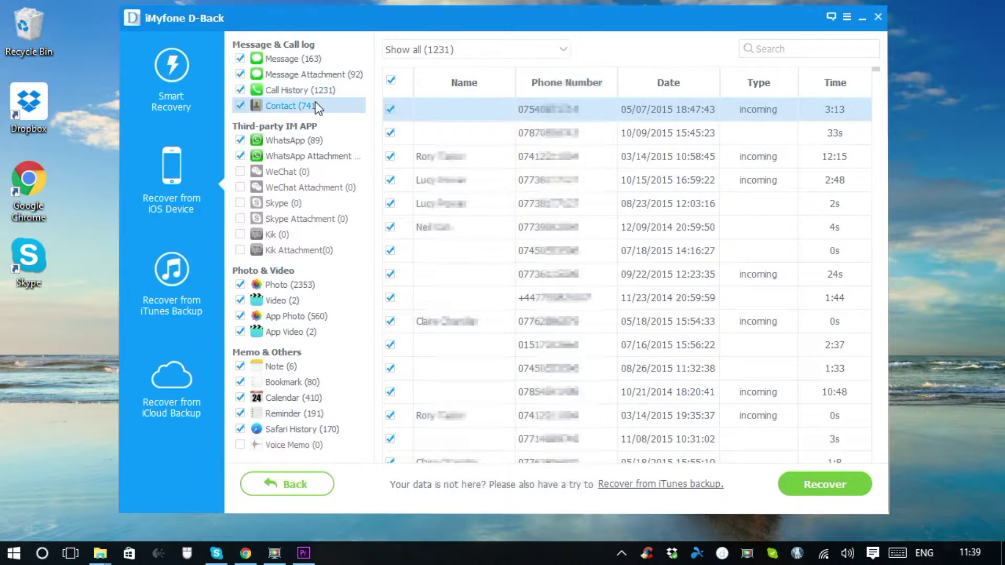
{"action": "left_click", "coordinate": [313, 140]}
{"action": "left_click", "coordinate": [313, 154]}
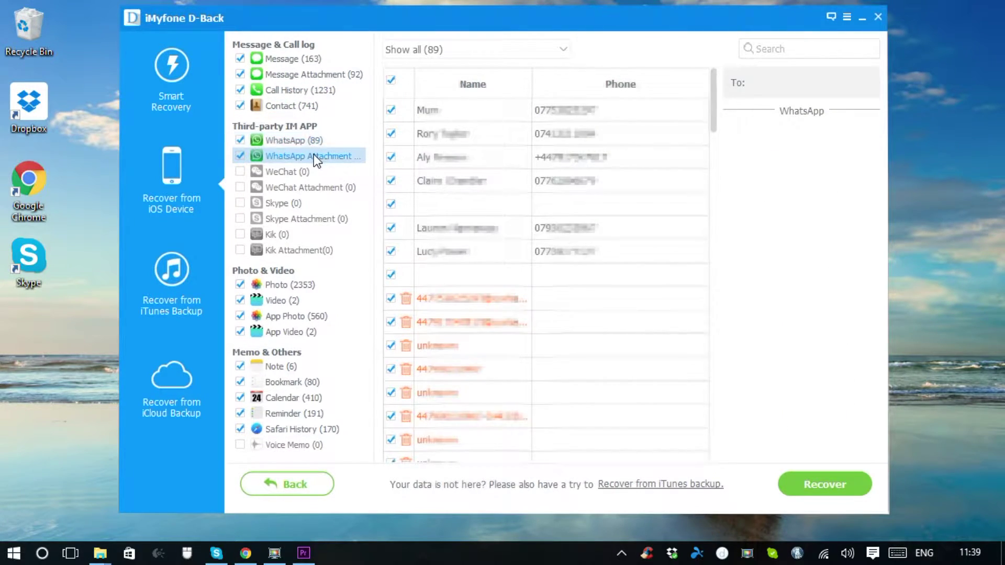
{"action": "left_click", "coordinate": [309, 283]}
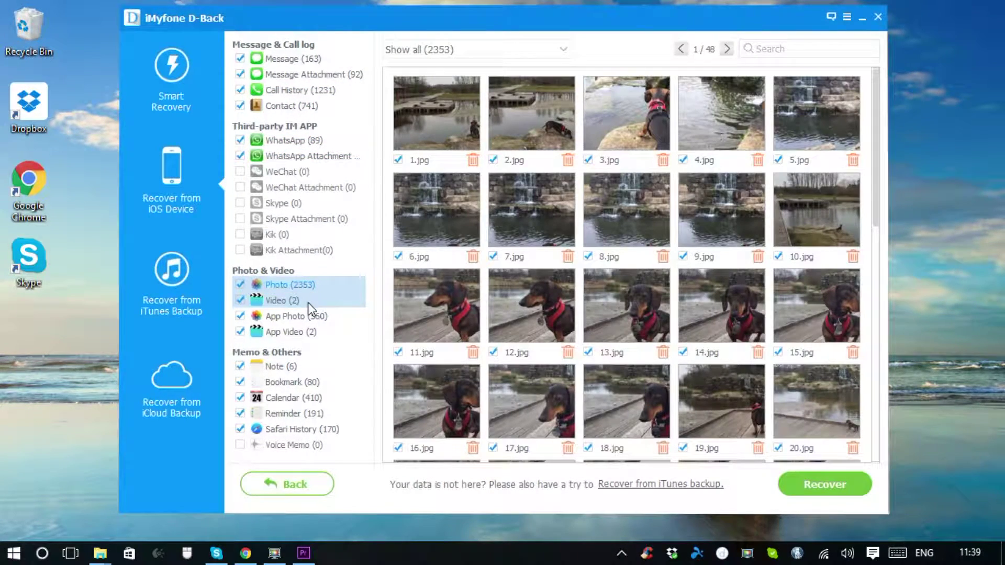
Step: Return to Message and filter the list to show only the deleted messages
{"action": "left_click", "coordinate": [315, 57]}
{"action": "left_click", "coordinate": [486, 44]}
{"action": "left_click", "coordinate": [482, 82]}
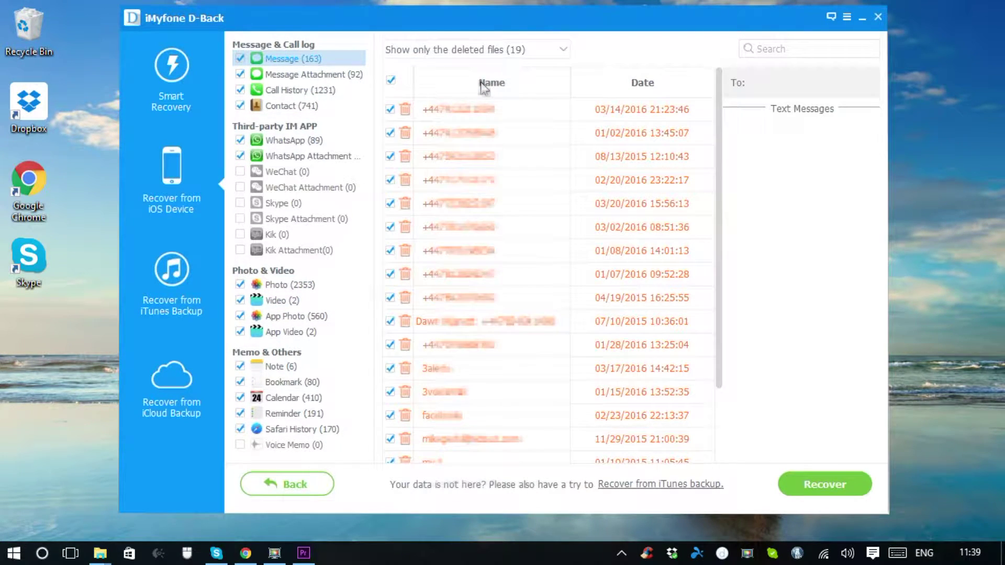
Step: Deselect all messages and exclude every other category, from attachments through Safari History
{"action": "left_click", "coordinate": [391, 81]}
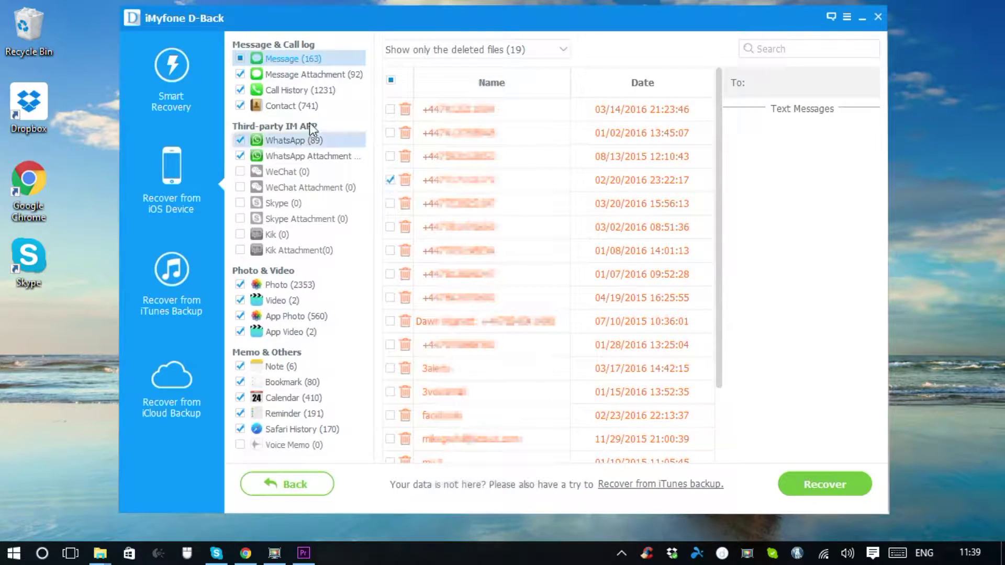
{"action": "left_click", "coordinate": [242, 74]}
{"action": "left_click", "coordinate": [241, 90]}
{"action": "left_click", "coordinate": [239, 105]}
{"action": "left_click", "coordinate": [239, 140]}
{"action": "left_click", "coordinate": [240, 155]}
{"action": "left_click", "coordinate": [240, 284]}
{"action": "left_click", "coordinate": [240, 300]}
{"action": "left_click", "coordinate": [239, 315]}
{"action": "left_click", "coordinate": [240, 332]}
{"action": "left_click", "coordinate": [240, 365]}
{"action": "left_click", "coordinate": [240, 381]}
{"action": "left_click", "coordinate": [240, 398]}
{"action": "left_click", "coordinate": [240, 413]}
{"action": "left_click", "coordinate": [239, 429]}
Step: Recover the selected message to the Desktop folder
{"action": "scroll", "coordinate": [440, 325], "scroll_direction": "down", "scroll_amount": 1}
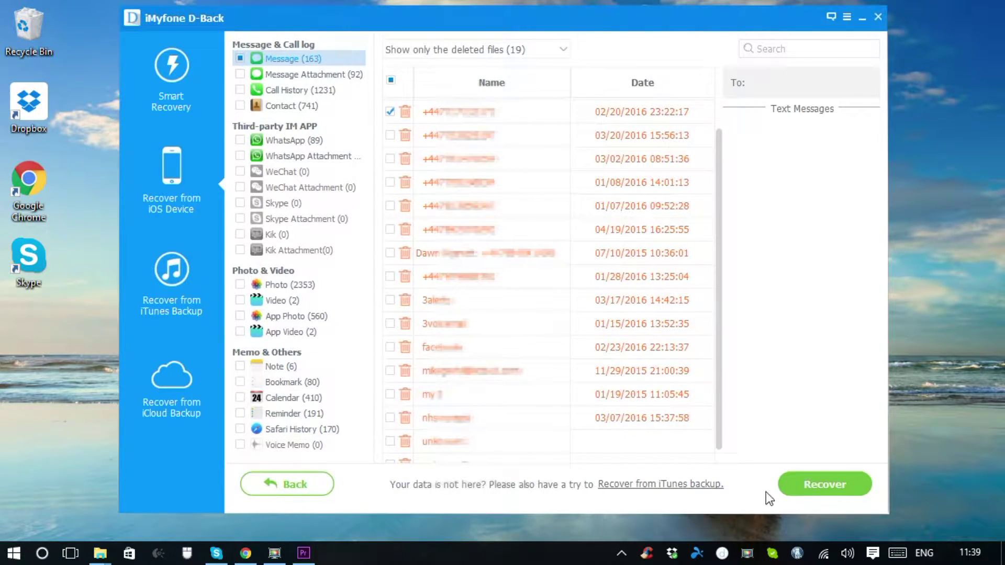
{"action": "left_click", "coordinate": [812, 481]}
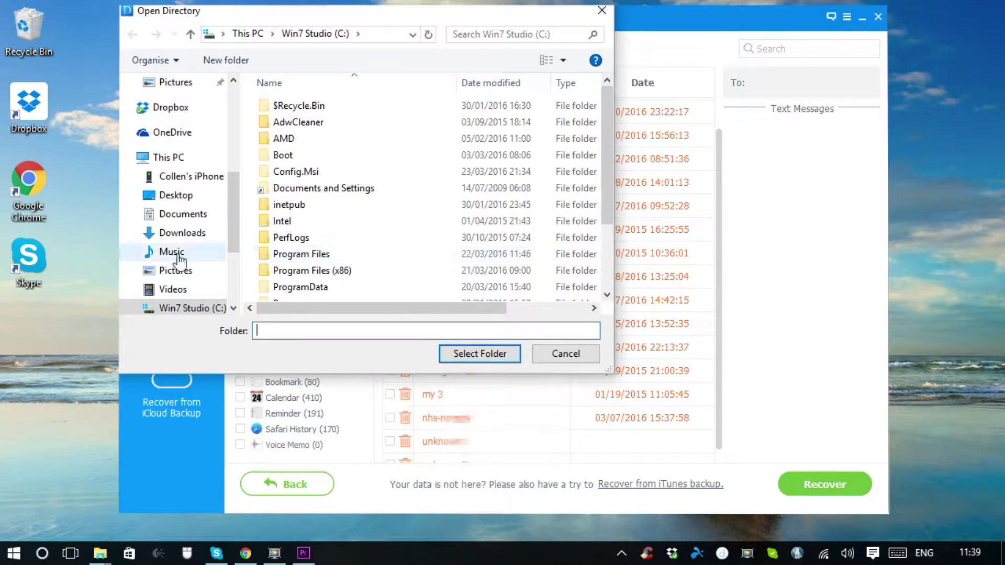
{"action": "left_click", "coordinate": [176, 195]}
{"action": "left_click", "coordinate": [453, 359]}
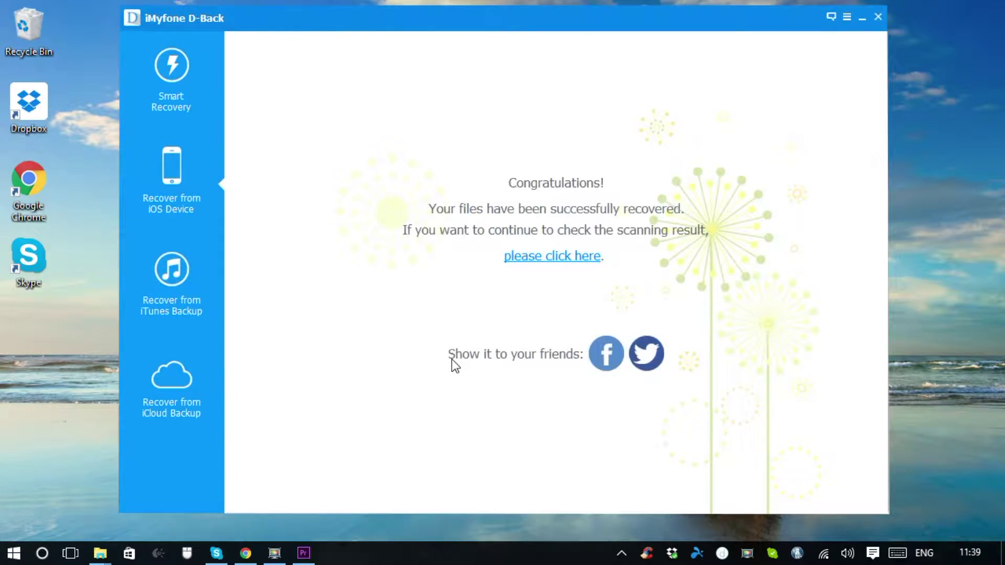
Step: Open Message\Text Message.html from the recovered folder in Chrome, then close the browser and folder
{"action": "double_click", "coordinate": [345, 255]}
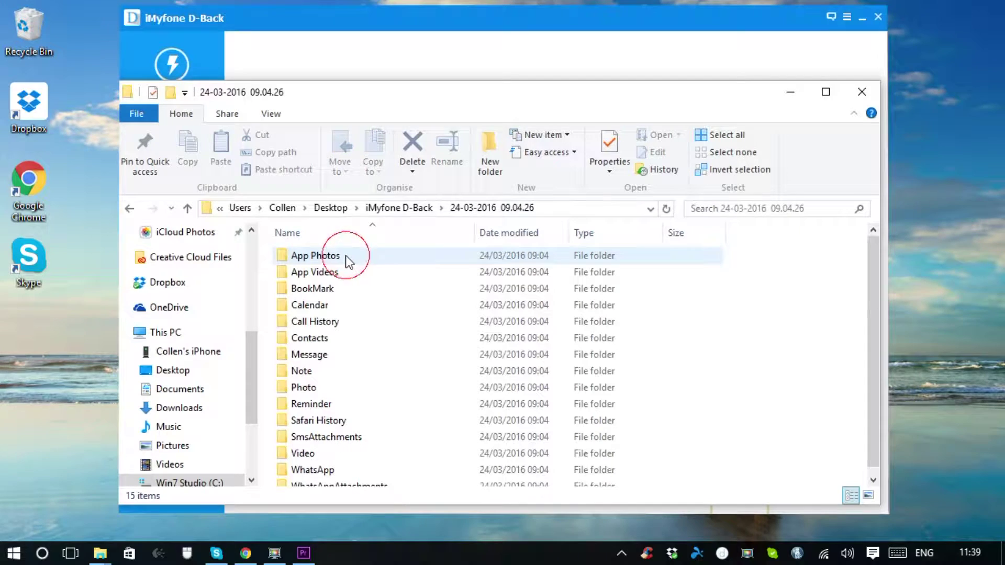
{"action": "double_click", "coordinate": [322, 357]}
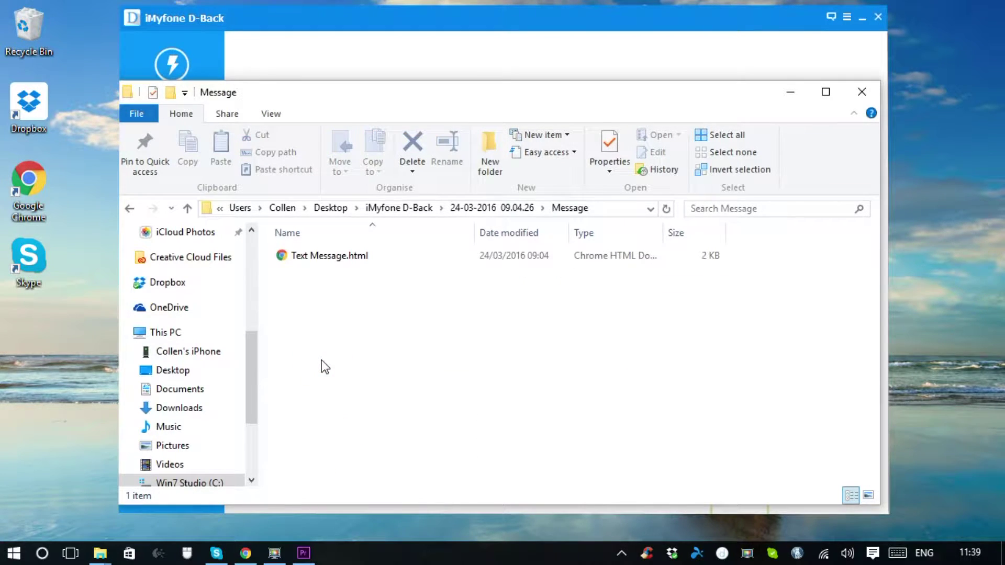
{"action": "double_click", "coordinate": [328, 258]}
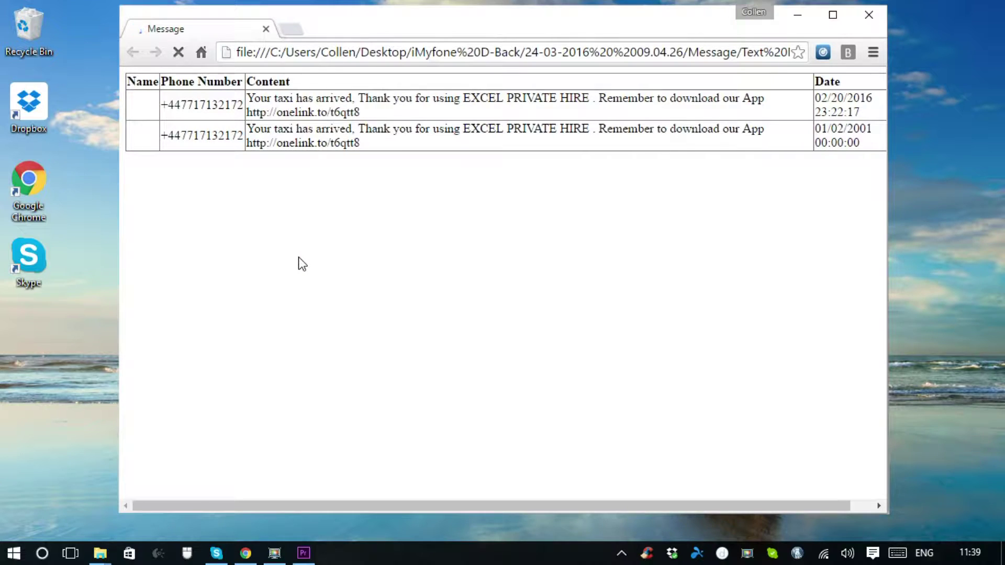
{"action": "left_click", "coordinate": [869, 14]}
{"action": "left_click", "coordinate": [857, 89]}
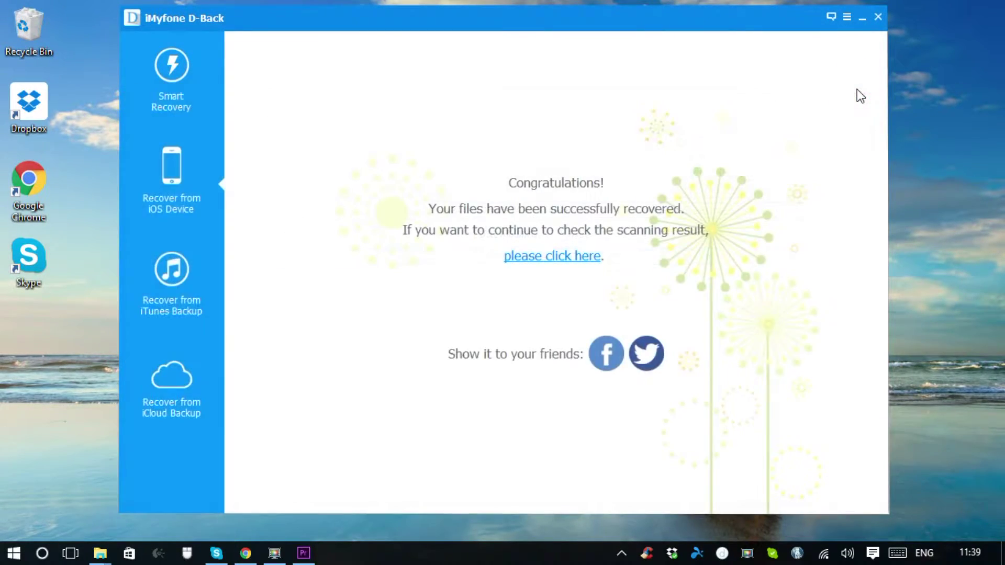
Step: Cycle through Smart Recovery, iOS Device and iTunes Backup modes, ending on Recover from iCloud Backup
{"action": "left_click", "coordinate": [172, 56]}
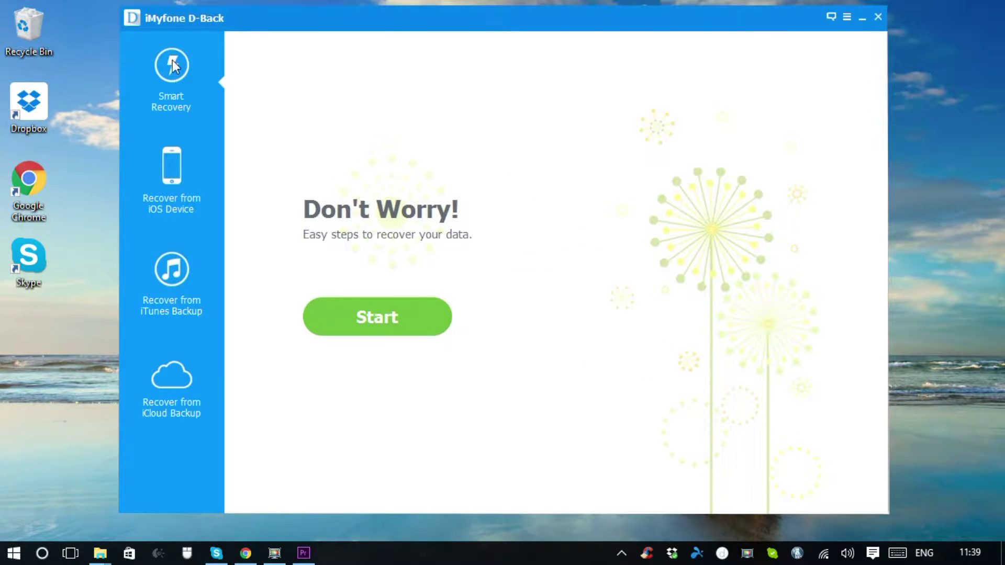
{"action": "left_click", "coordinate": [178, 174]}
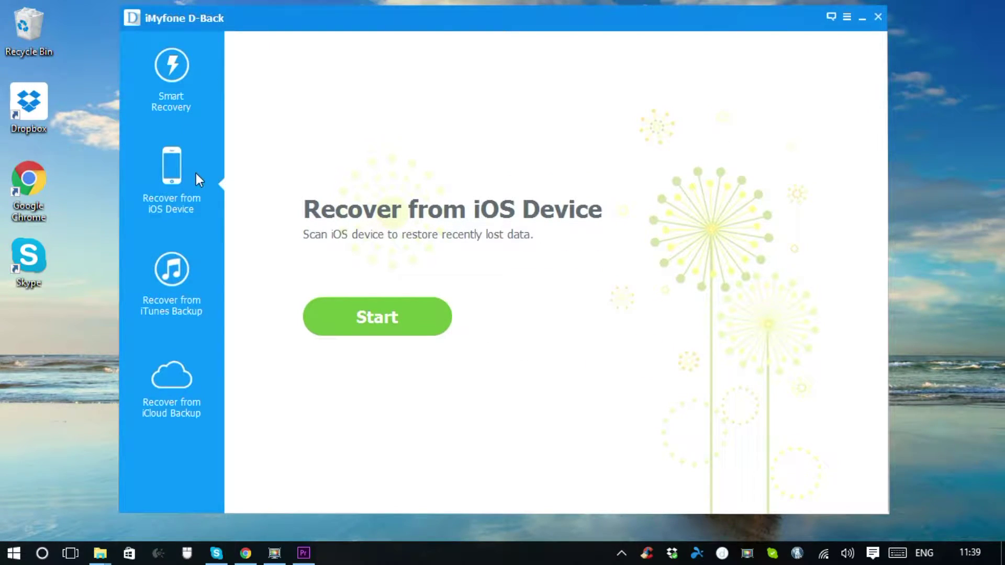
{"action": "left_click", "coordinate": [195, 281]}
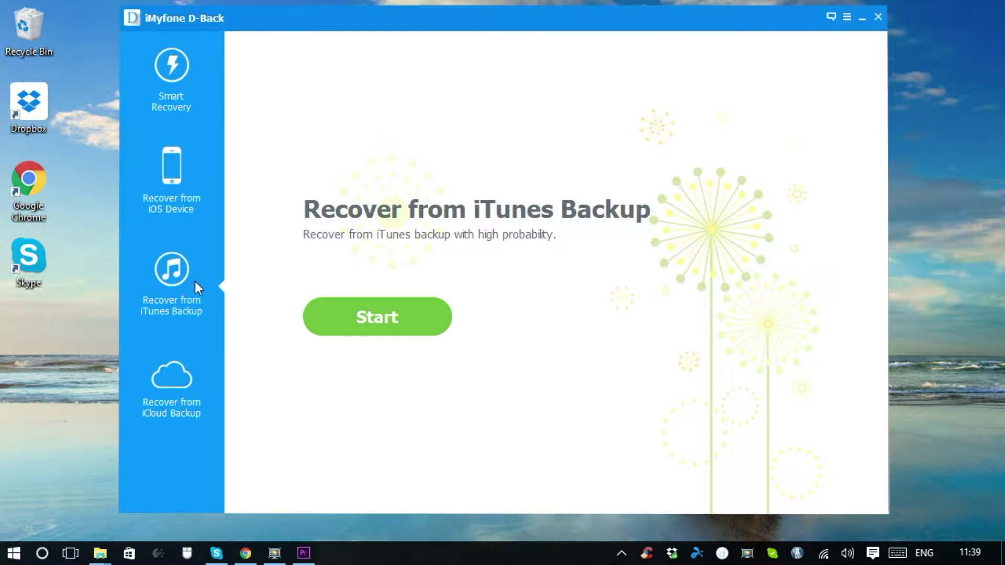
{"action": "left_click", "coordinate": [180, 385]}
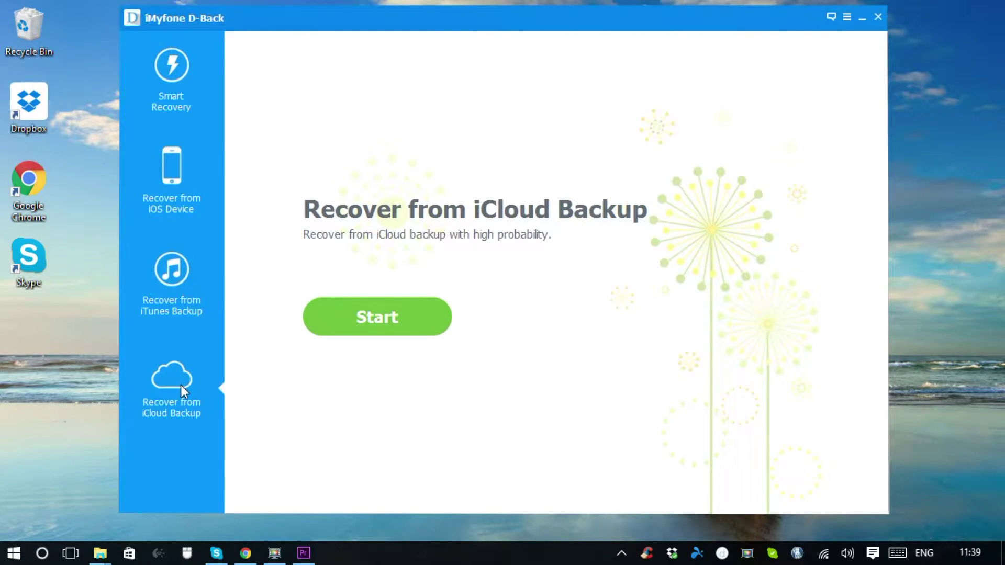